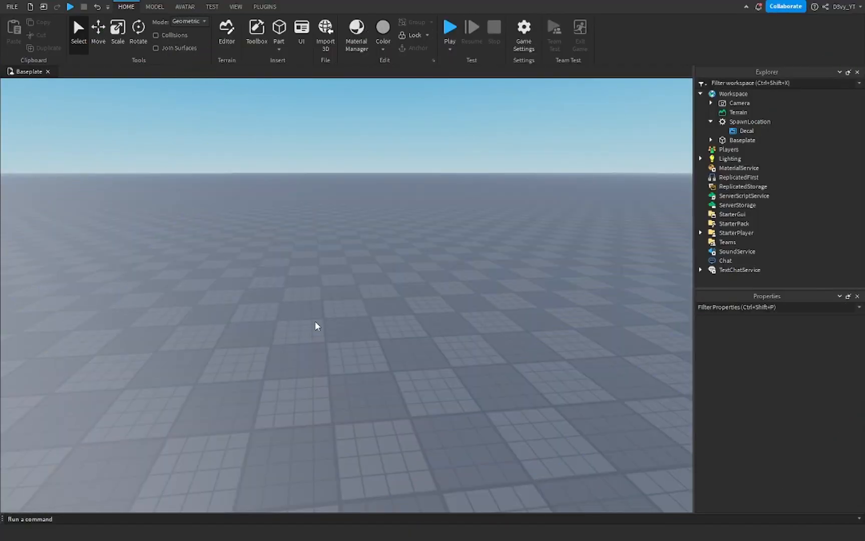
Step: Insert a new part, stretch it wider and much taller, and turn off CastShadow
left_click(278, 28)
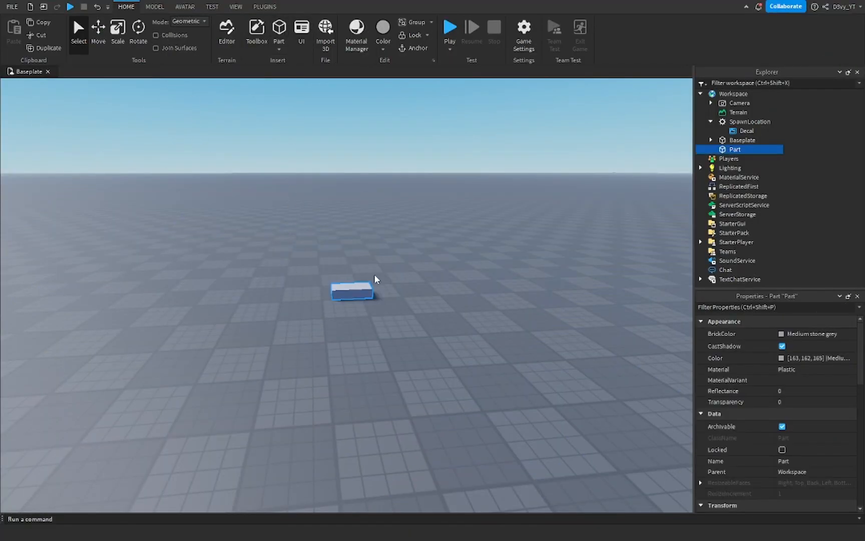
key("ctrl+3")
left_click_drag(394, 290, 449, 287)
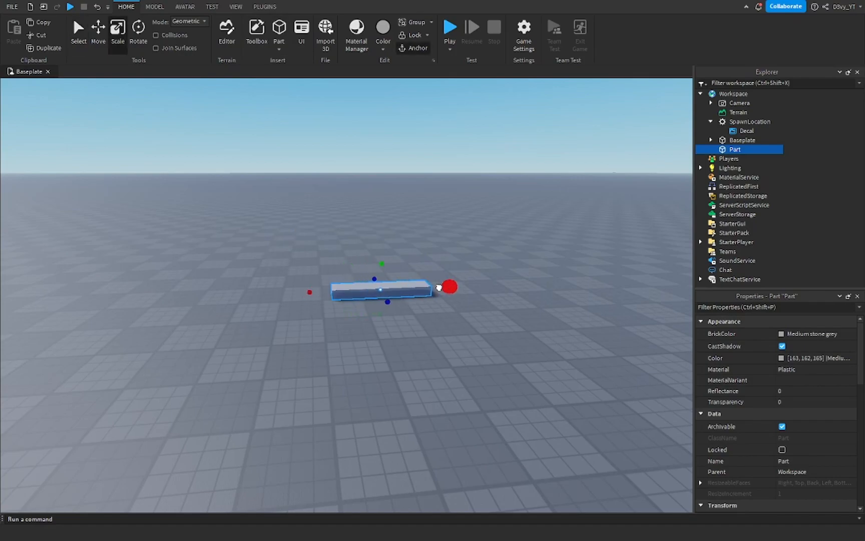
mouse_move(376, 258)
left_mouse_down()
mouse_move(358, 155)
mouse_move(369, 193)
mouse_move(373, 174)
left_mouse_up()
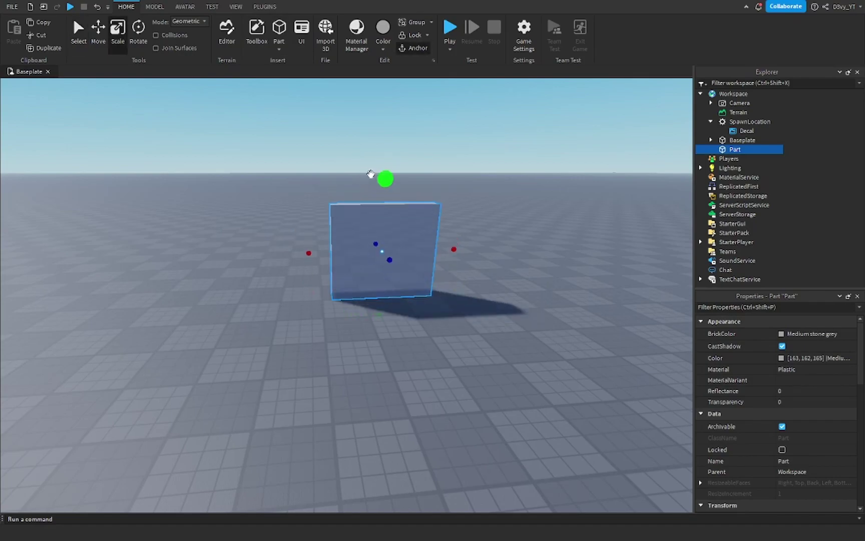
left_click(782, 346)
Step: Move the block nearer the camera and slide it to the left
key("ctrl+2")
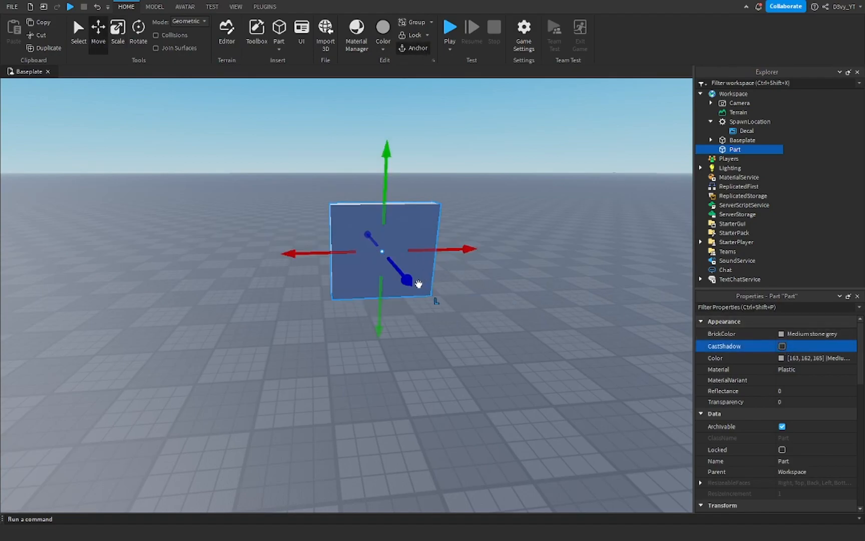
left_click_drag(425, 293, 435, 361)
left_click_drag(359, 303, 203, 313)
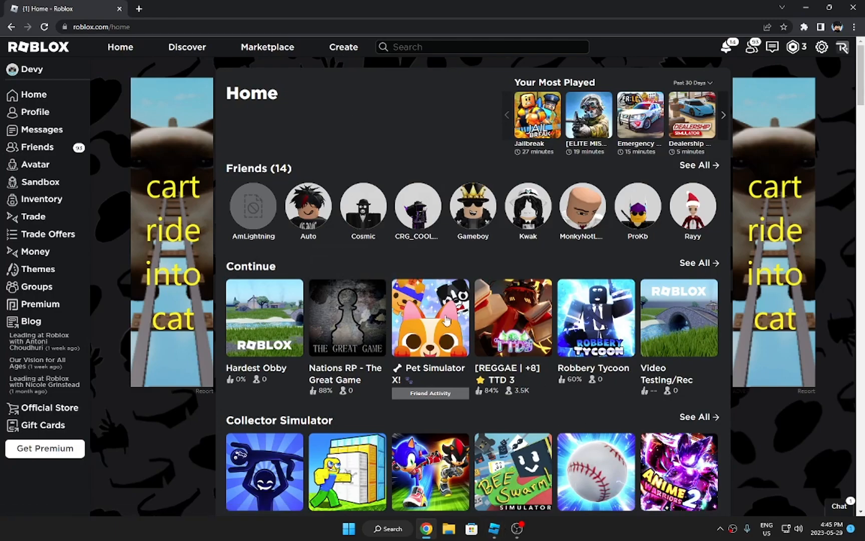
Step: Go from roblox.com to the Creator Dashboard's Development Items list
left_click(336, 49)
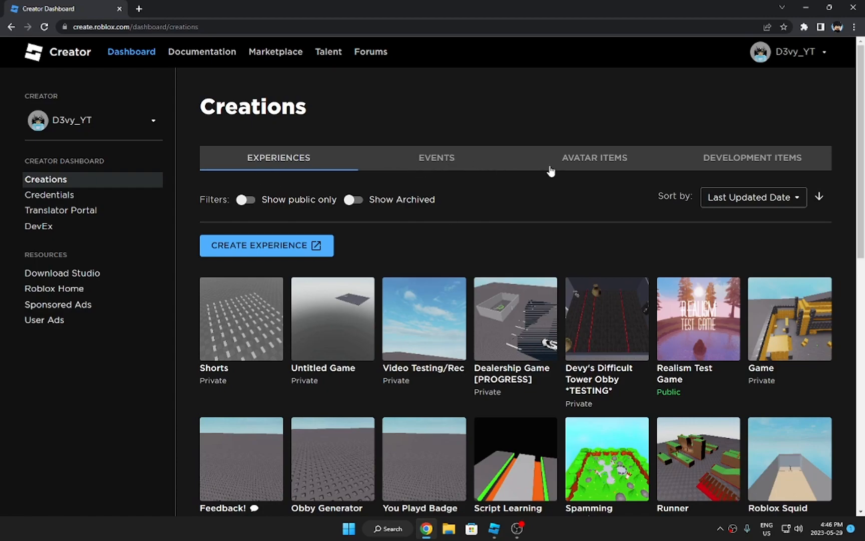
left_click(788, 168)
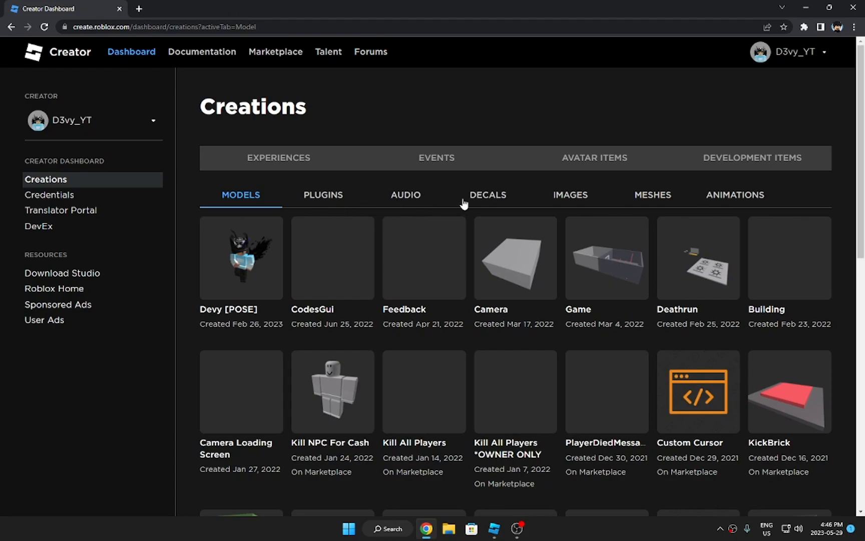
Step: Show the Decals list and highlight the accepted formats and 20 MB size limit
left_click(497, 203)
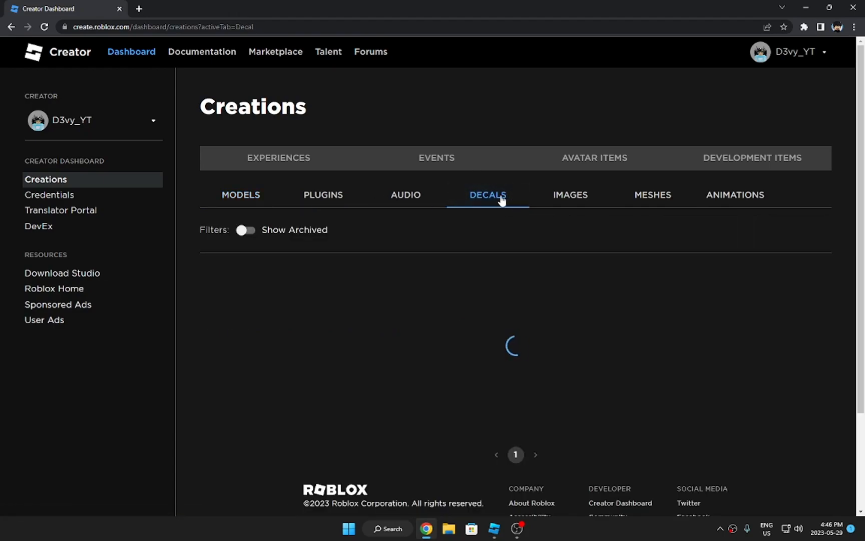
scroll(520, 278, "down", 2)
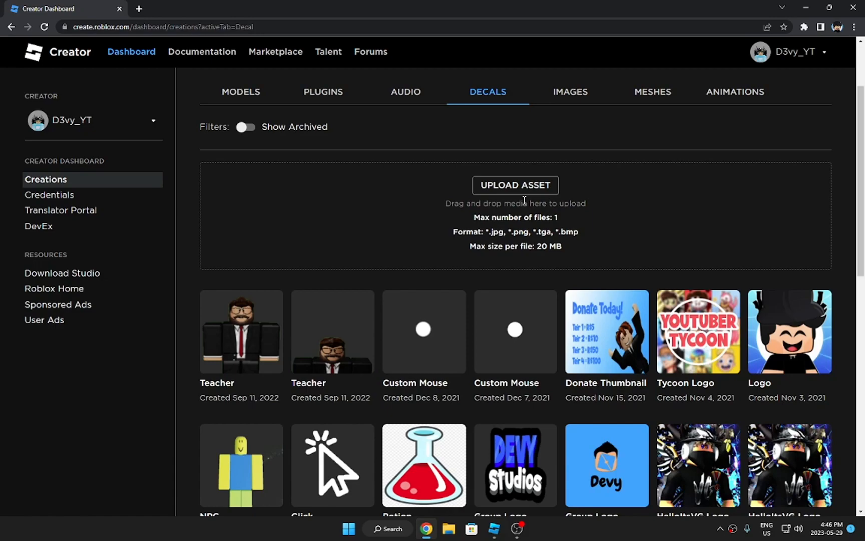
left_click_drag(482, 235, 574, 233)
left_click(594, 236)
left_click_drag(548, 246, 562, 248)
scroll(573, 223, "down", 5)
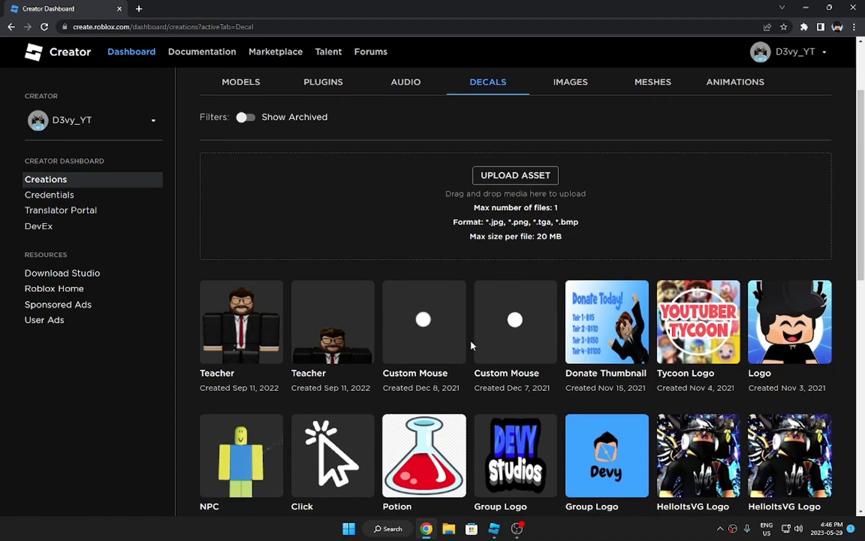
scroll(787, 433, "up", 5)
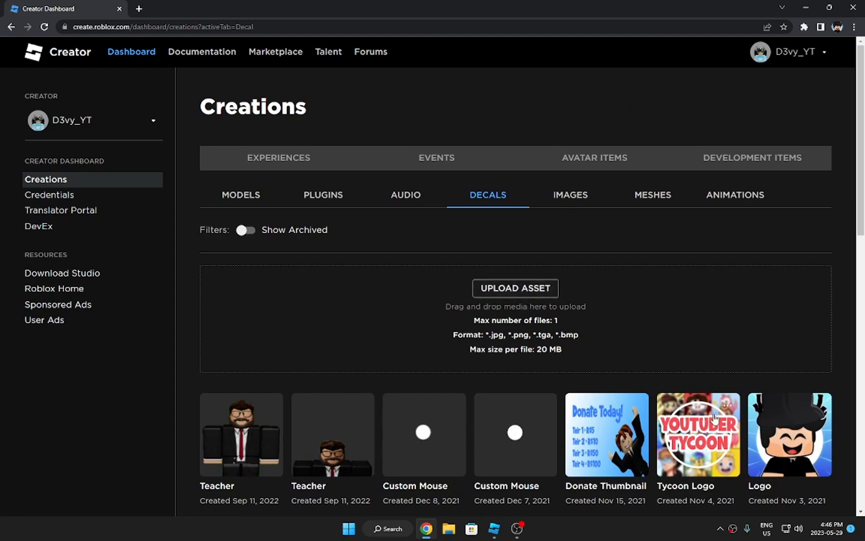
mouse_move(332, 322)
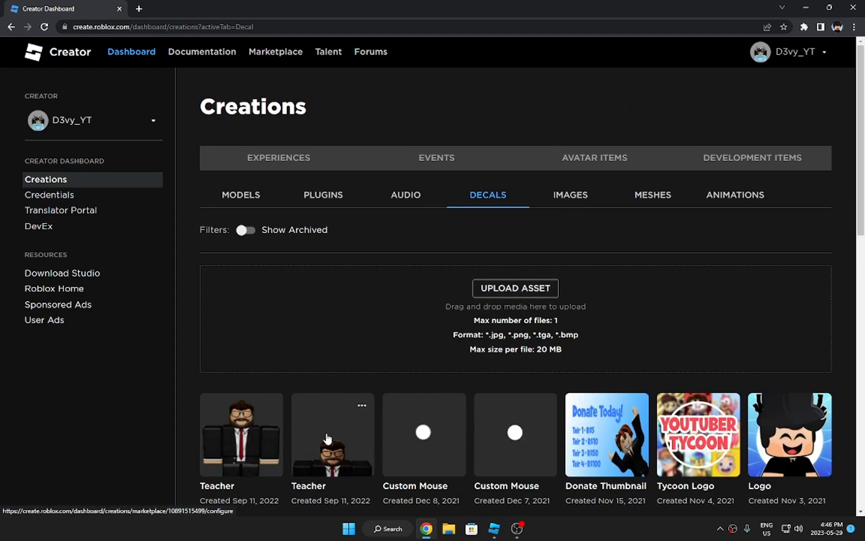
left_click(800, 457)
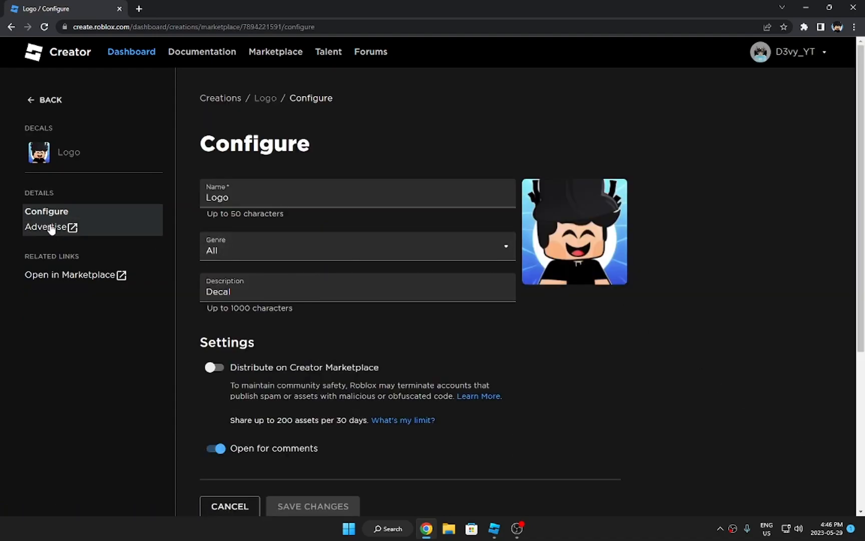
scroll(238, 295, "down", 2)
scroll(239, 279, "down", 1)
scroll(240, 280, "up", 3)
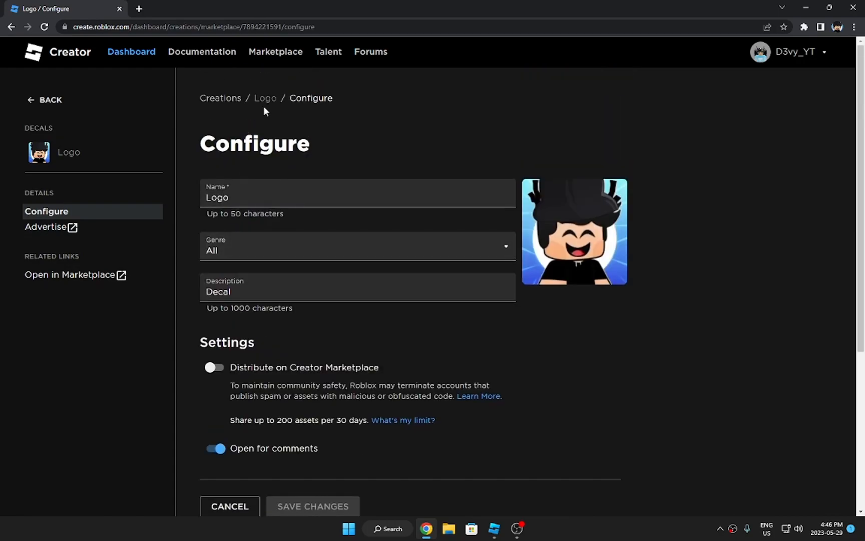
double_click(267, 26)
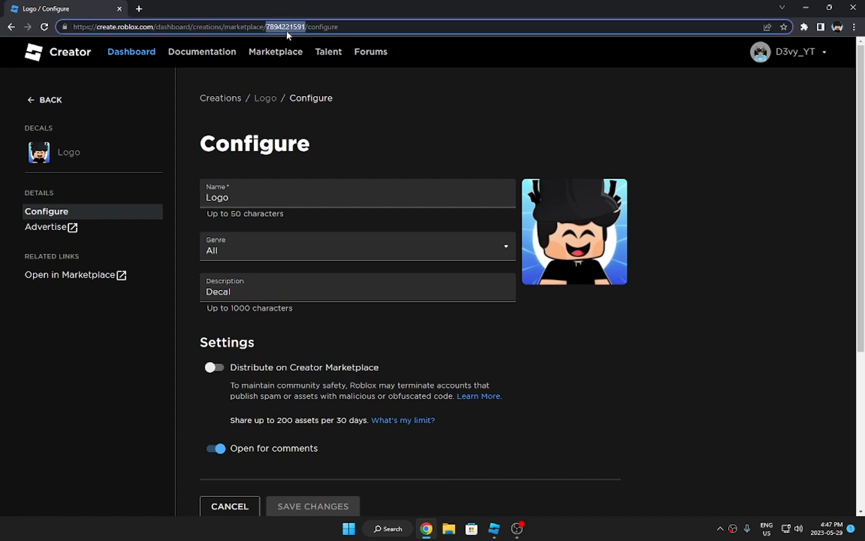
left_click(370, 157)
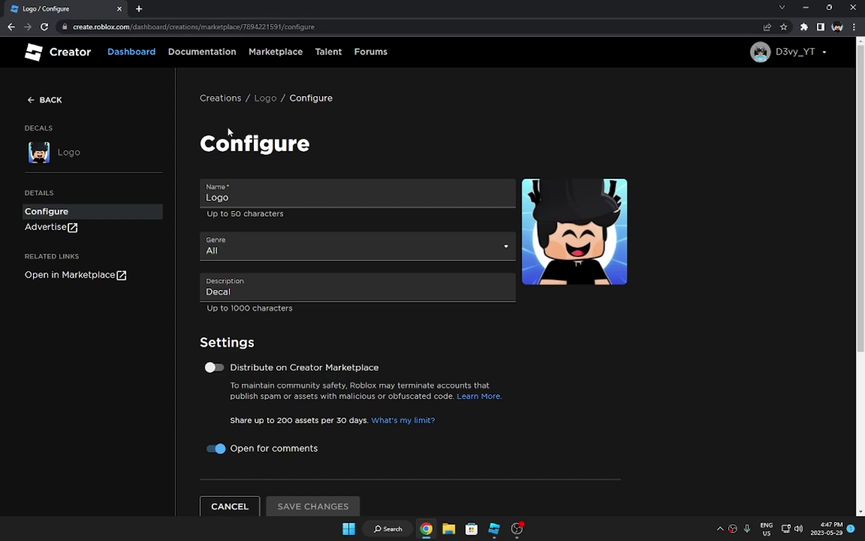
Step: Back in Studio, select the block and show your own uploaded images in the Toolbox
left_click(806, 7)
left_click(496, 217)
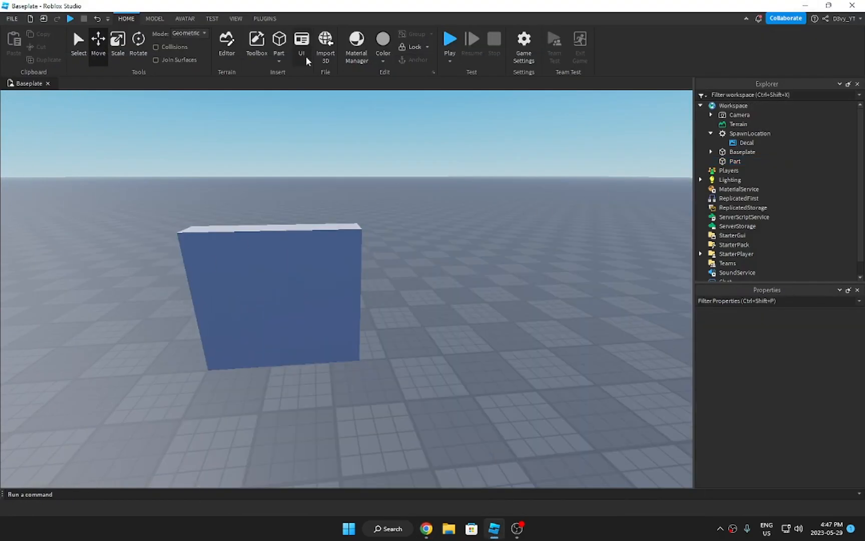
left_click(270, 285)
left_click(256, 44)
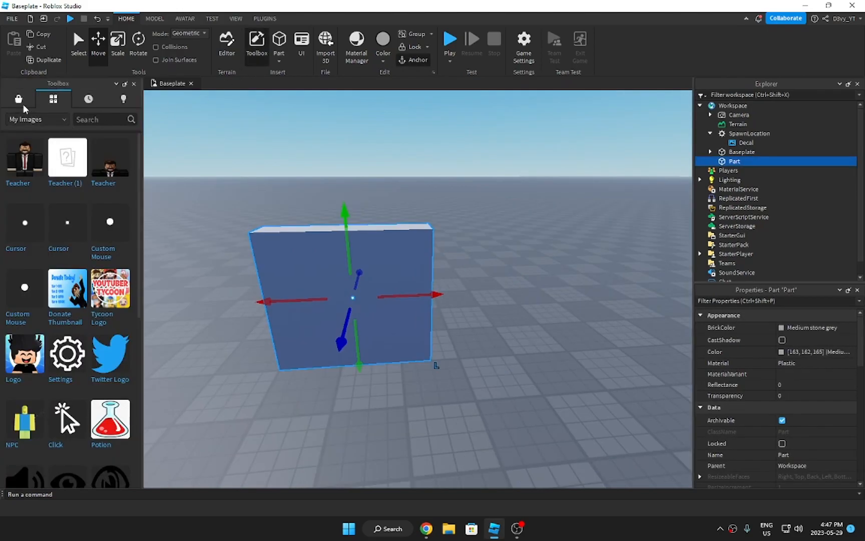
left_click(52, 100)
left_click(48, 118)
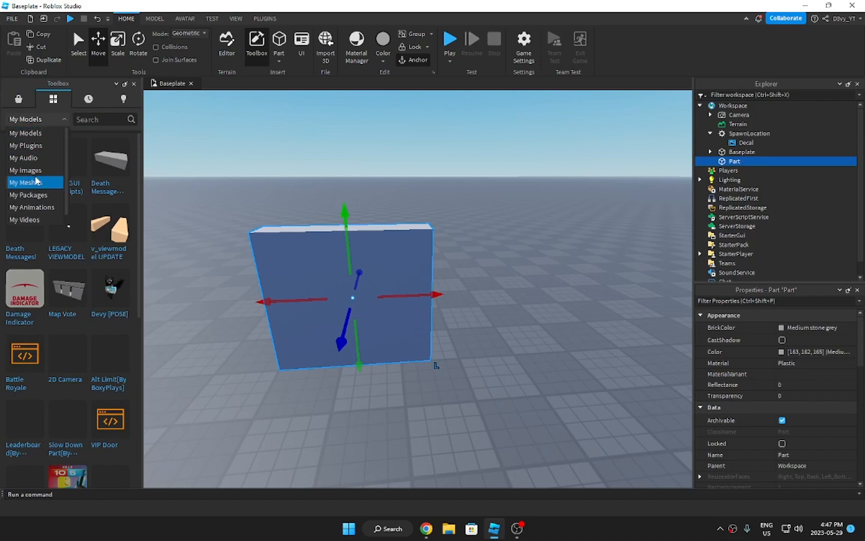
left_click(22, 171)
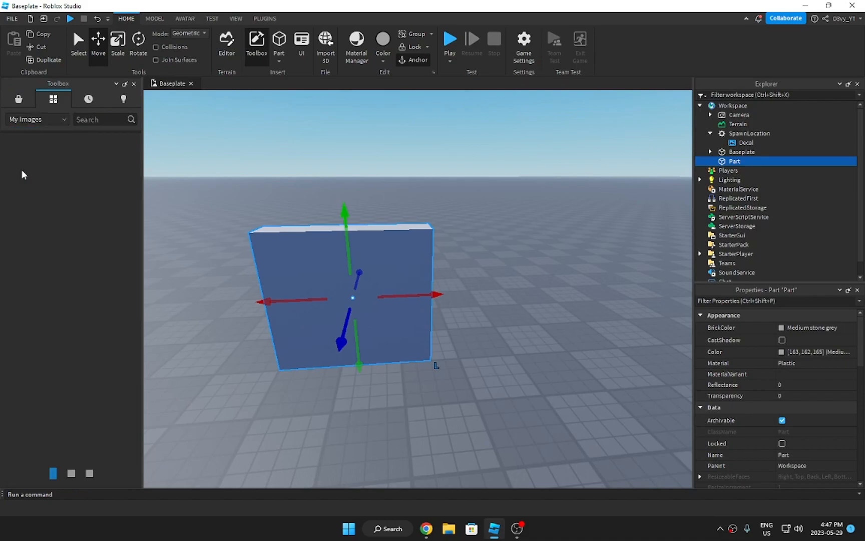
scroll(37, 278, "down", 2)
scroll(39, 277, "down", 3)
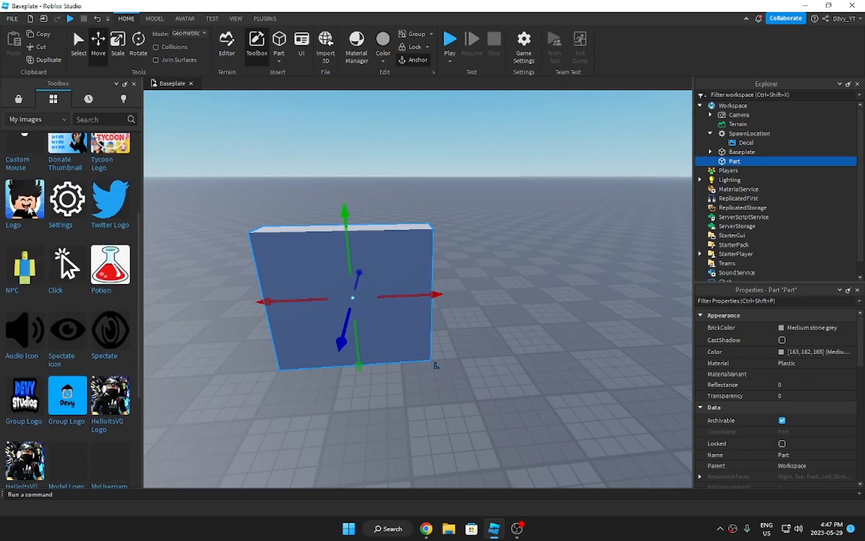
Step: Add the Logo image to the block as a decal and close the Toolbox
left_click(26, 203)
left_click(134, 83)
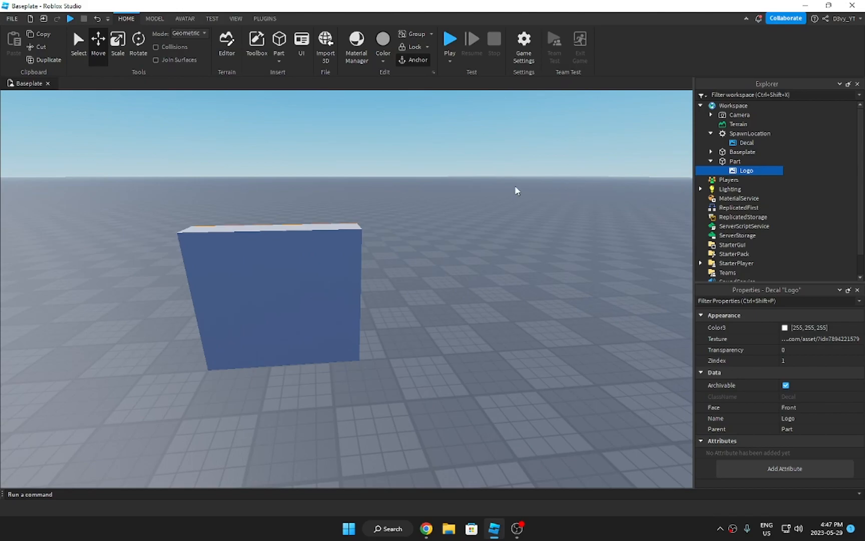
right_click_drag(516, 189, 517, 189)
left_click(269, 271)
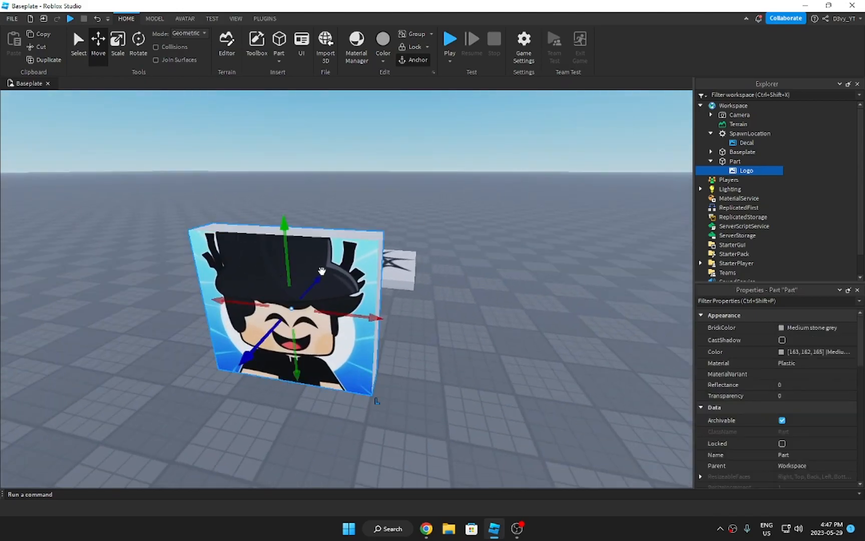
left_click(732, 171)
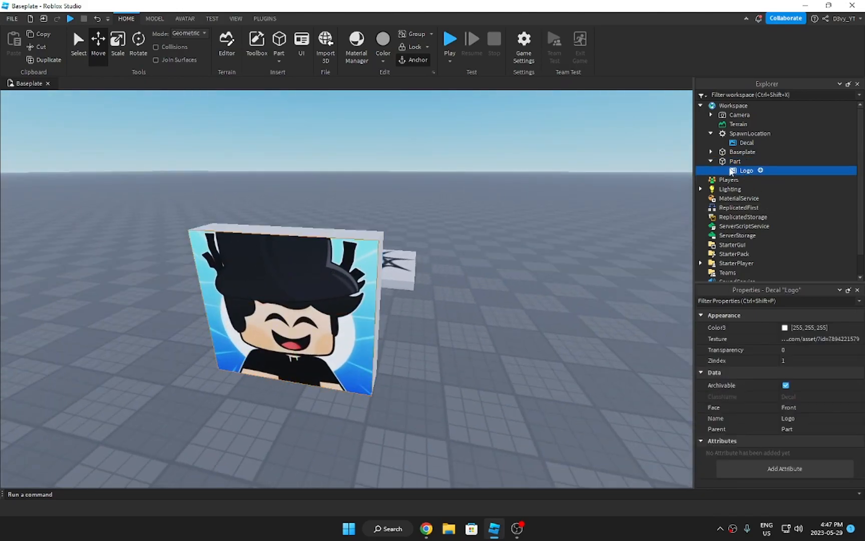
left_click(795, 408)
left_click(845, 409)
left_click(795, 440)
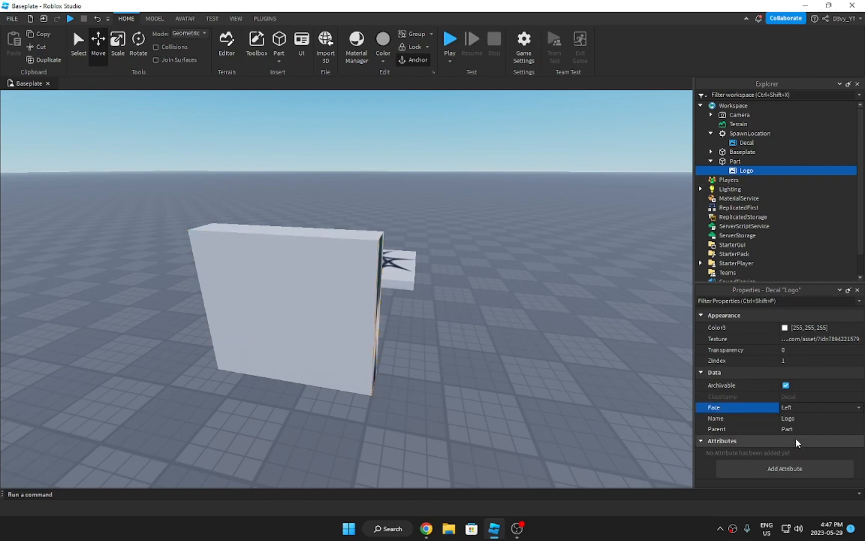
right_click_drag(537, 285, 538, 281)
scroll(537, 281, "down", 5)
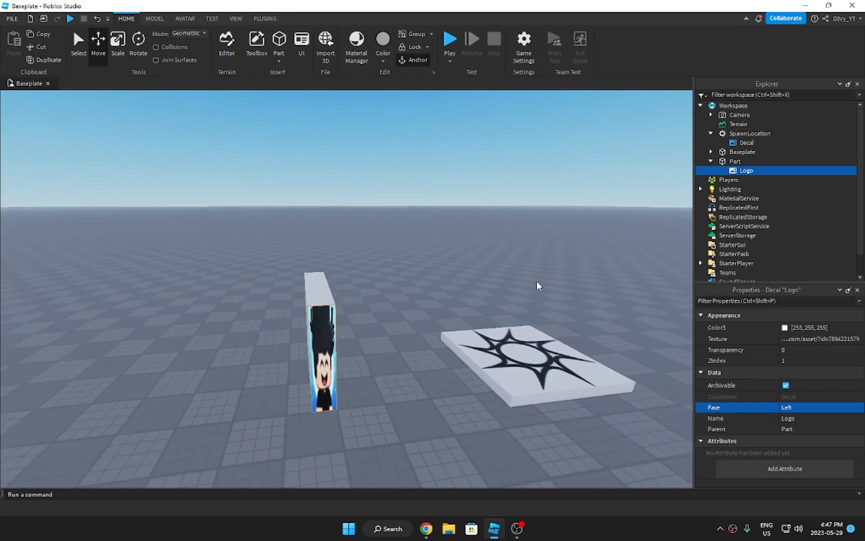
left_click(814, 406)
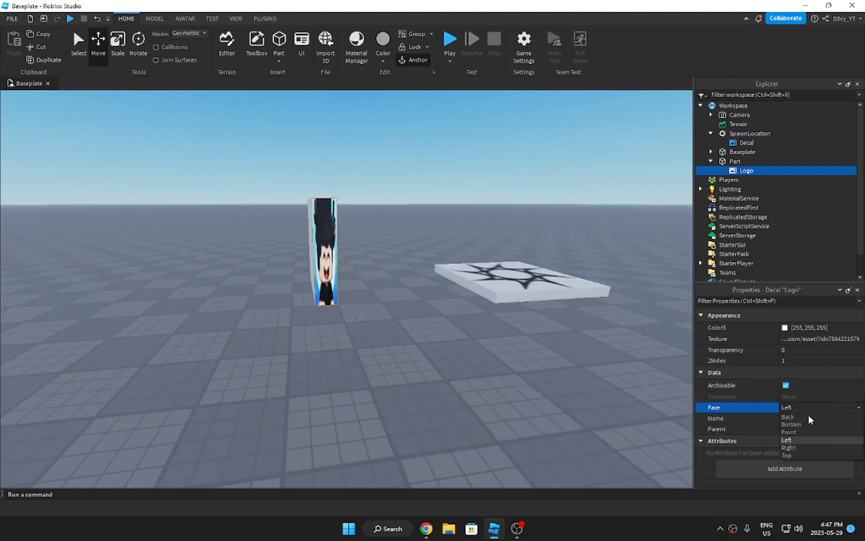
left_click(795, 416)
right_click_drag(578, 291, 568, 284)
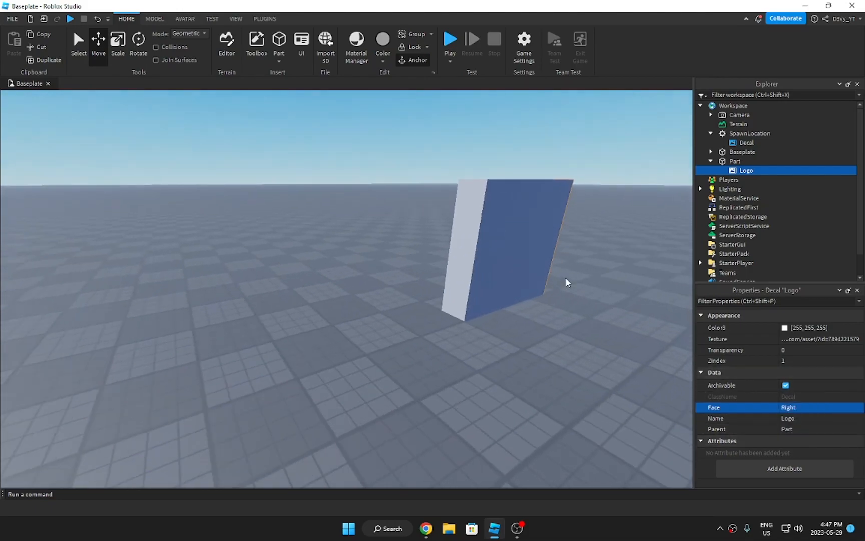
left_click(809, 409)
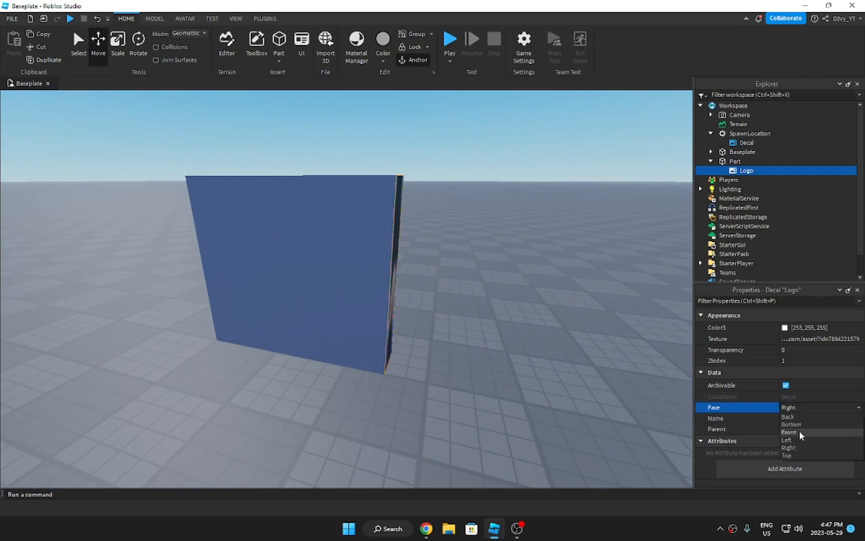
left_click(790, 432)
right_click_drag(604, 295, 604, 296)
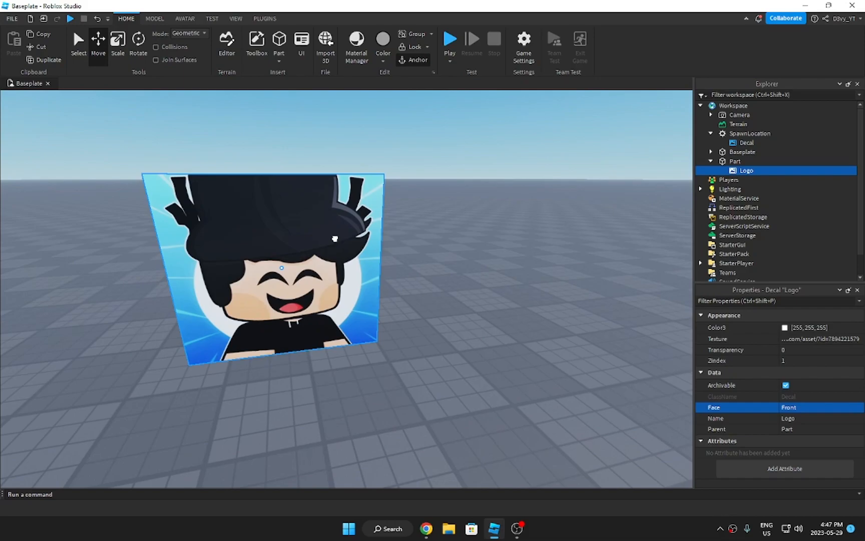
left_click(270, 270)
mouse_move(271, 271)
right_mouse_down()
mouse_move(475, 207)
mouse_move(466, 250)
right_mouse_up()
Step: Duplicate the logo part and move the copy to the right of the original
left_click(481, 207)
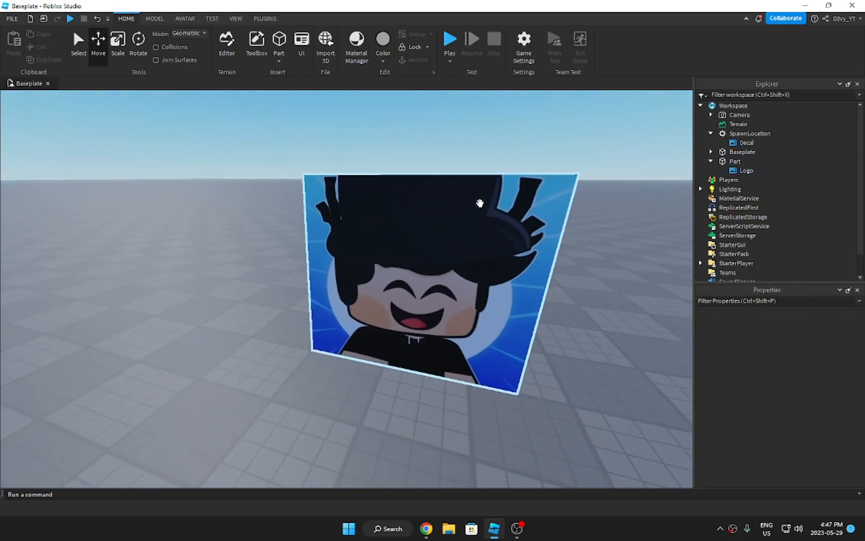
left_click(463, 255)
key("ctrl+3")
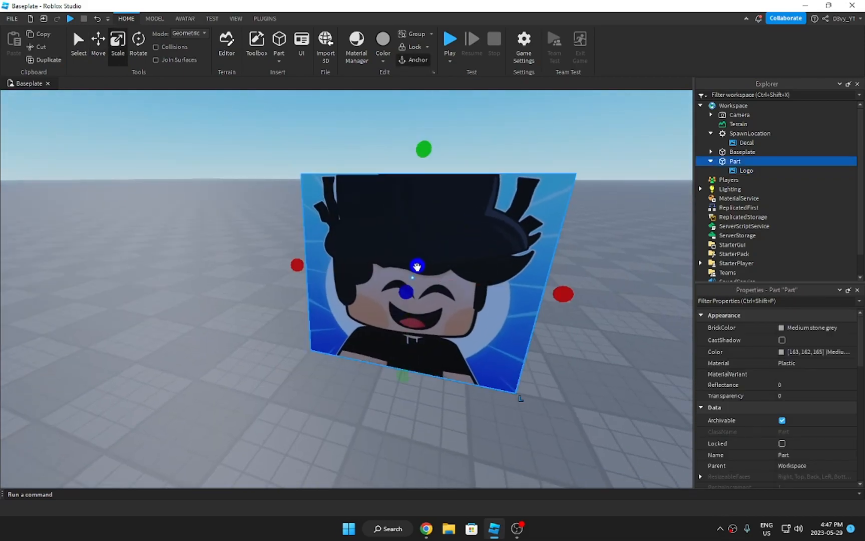
left_click(602, 252)
right_click_drag(602, 251, 600, 252)
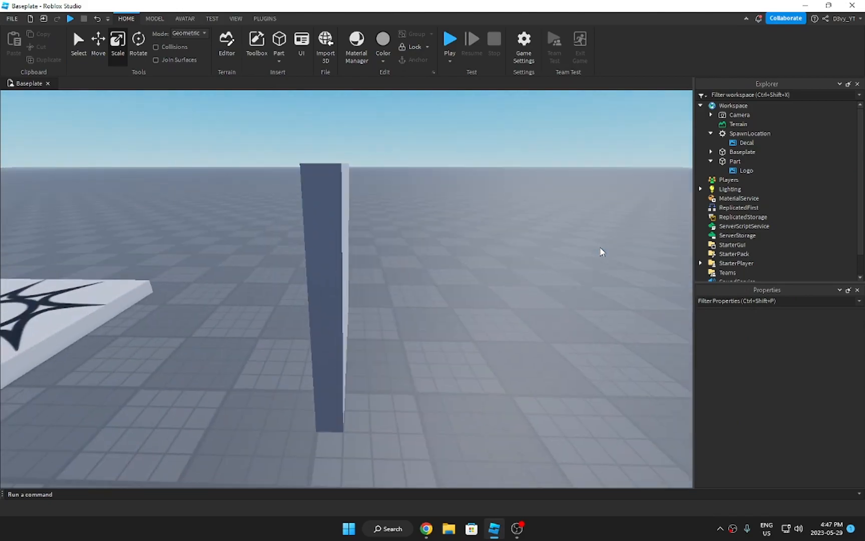
left_click(347, 254)
right_click_drag(433, 252, 444, 242)
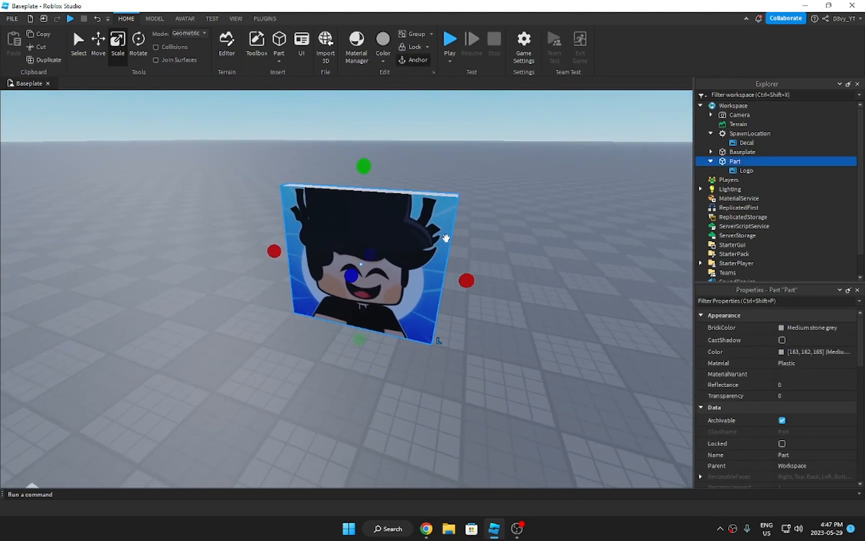
key("ctrl+d")
key("ctrl+2")
left_click_drag(442, 278, 707, 327)
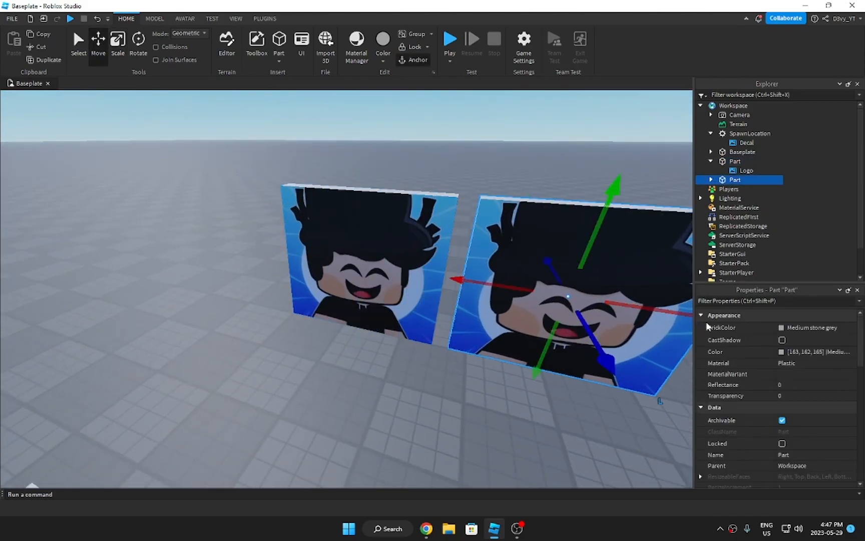
Step: Delete the copy's Logo decal and add a new empty Decal to it
left_click(712, 180)
left_click(730, 190)
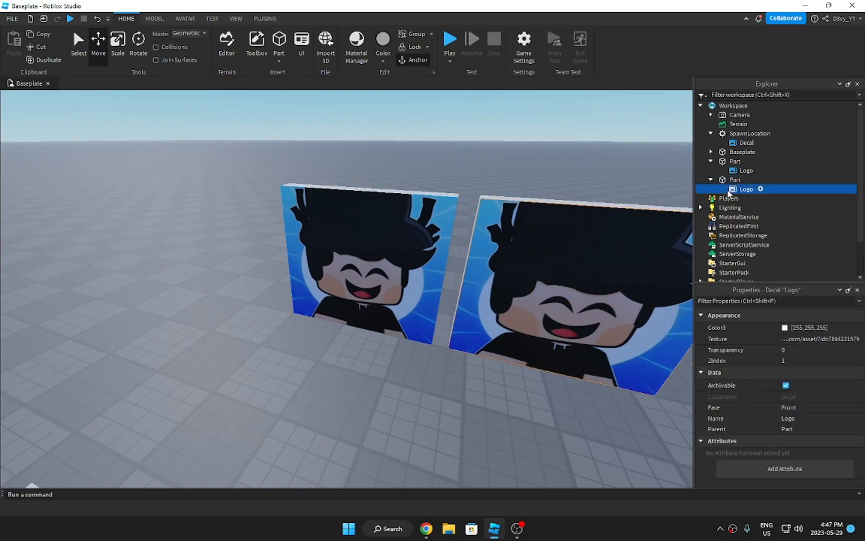
key("Delete")
left_click(732, 181)
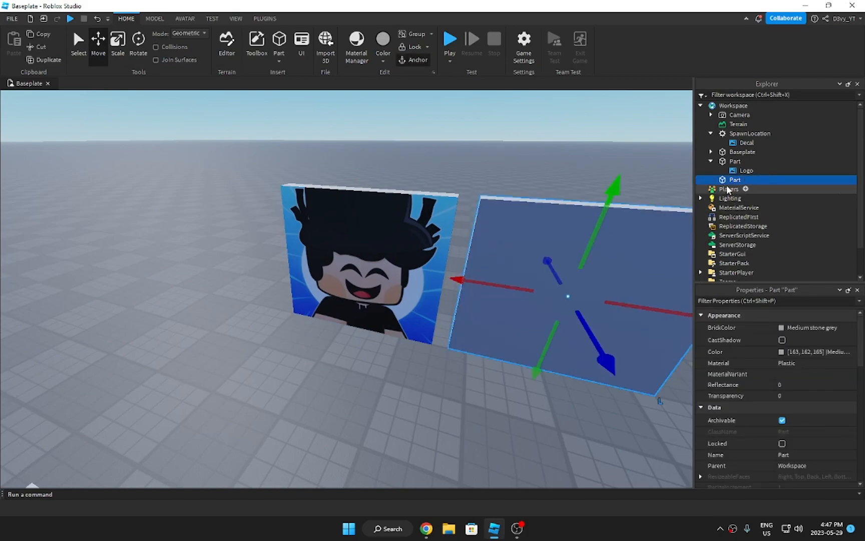
left_click(746, 180)
left_click(723, 232)
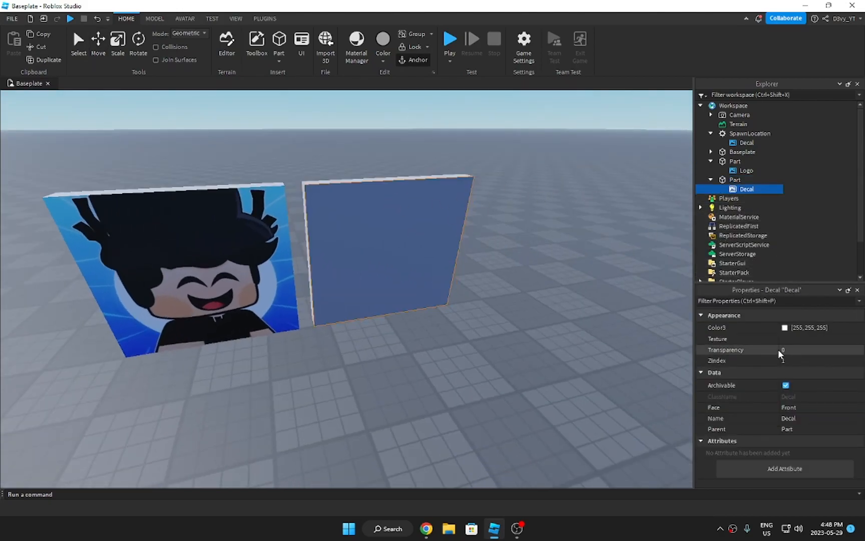
Step: Grab the logo's asset ID from the dashboard page address and return to Studio
left_click(428, 527)
left_click(262, 25)
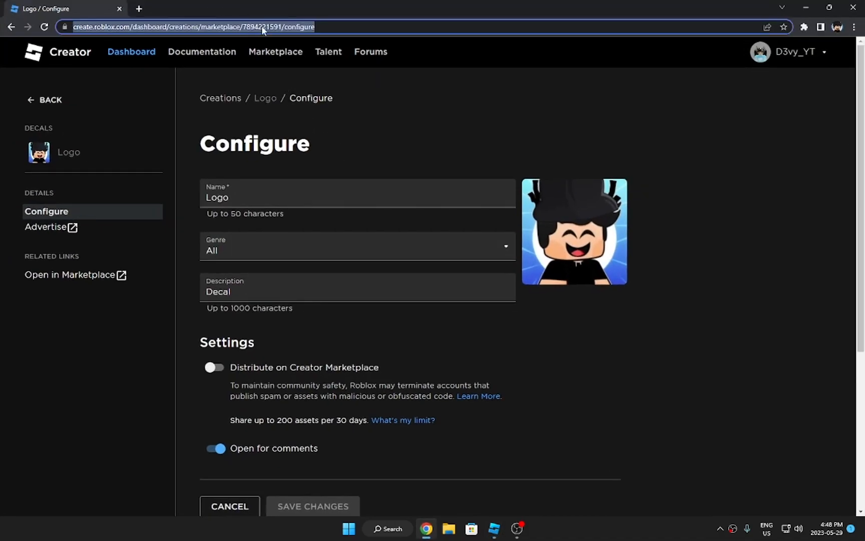
double_click(262, 26)
key("ctrl+c")
left_click(806, 6)
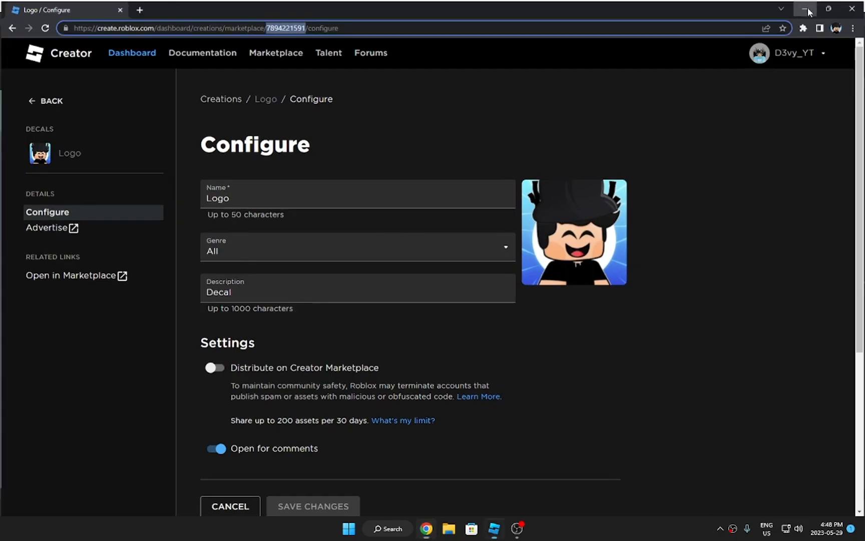
Step: Paste the logo's asset ID into the new decal's Texture so both blocks show the logo
left_click(771, 339)
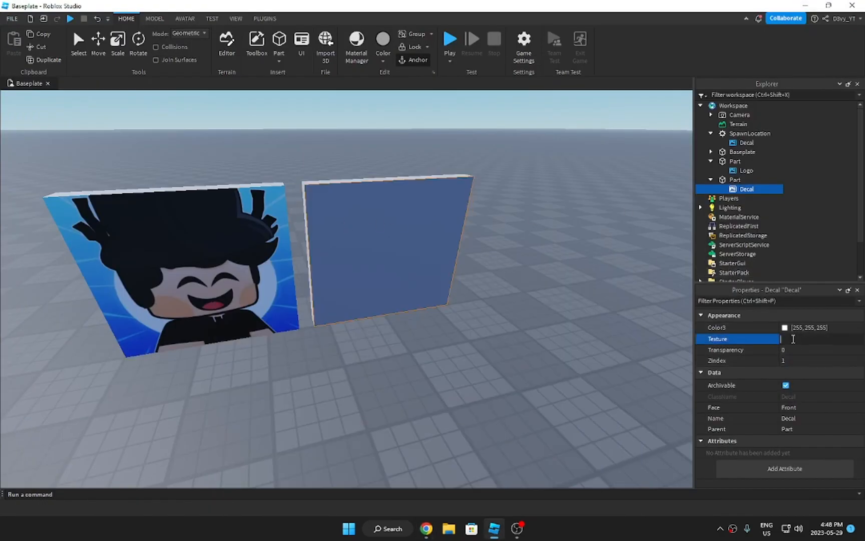
key("ctrl+v")
key("Return")
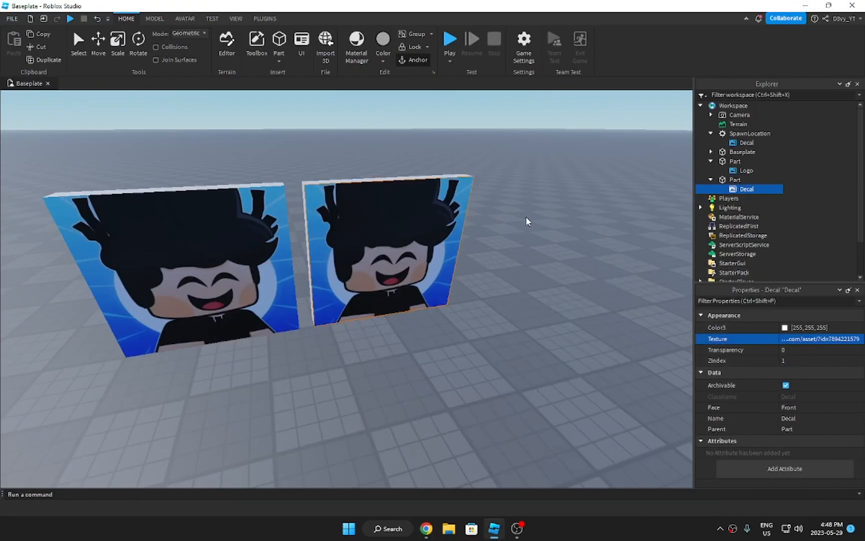